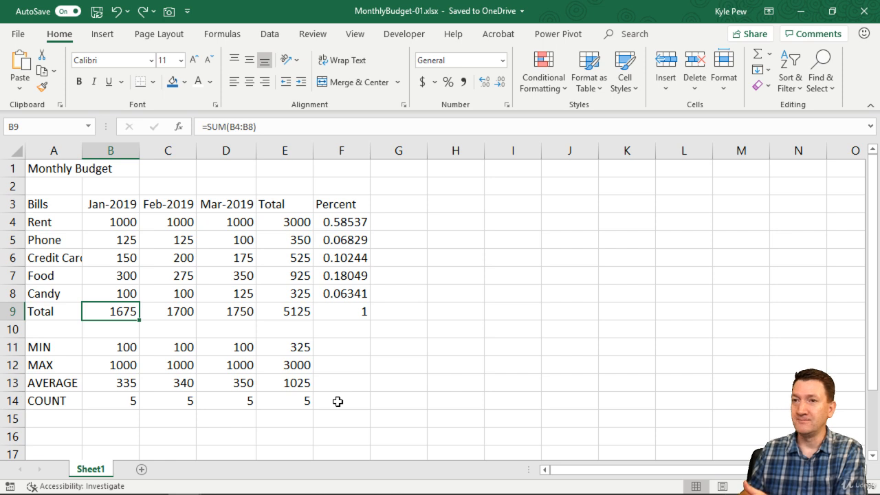
Step: Move the whole budget range A1:F14 to start at G3, and reposition it to start at cell B2
left_click(100, 184)
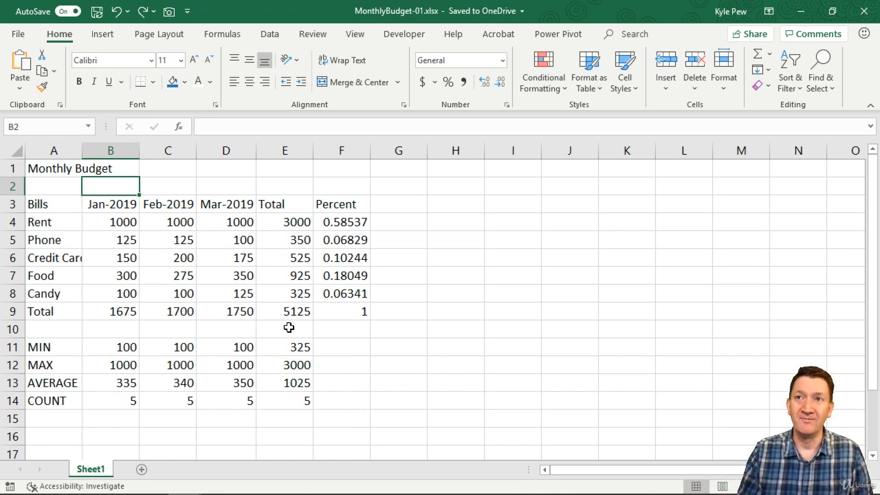
left_click(44, 168)
left_click_drag(59, 168, 324, 403)
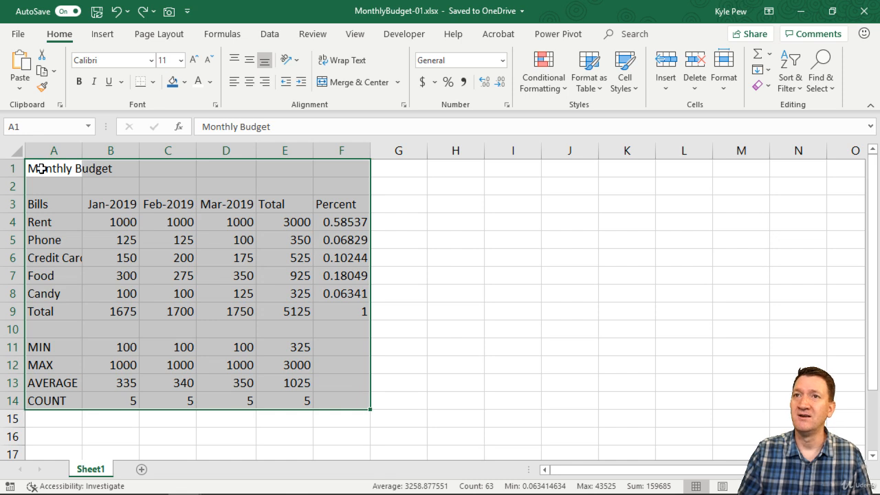
mouse_move(340, 387)
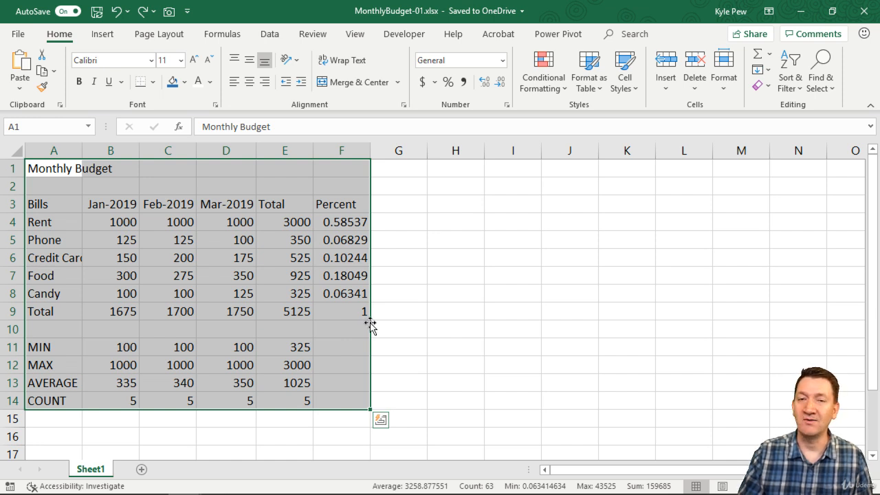
left_click_drag(370, 325, 705, 376)
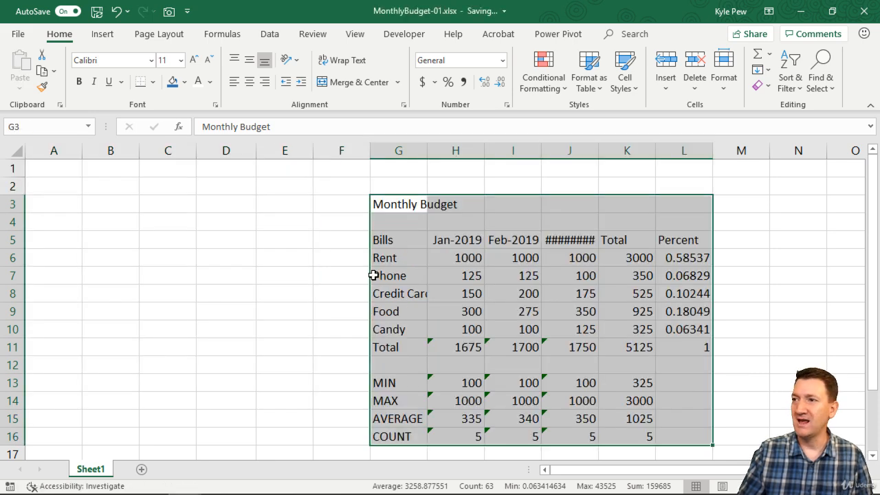
left_click_drag(374, 277, 129, 259)
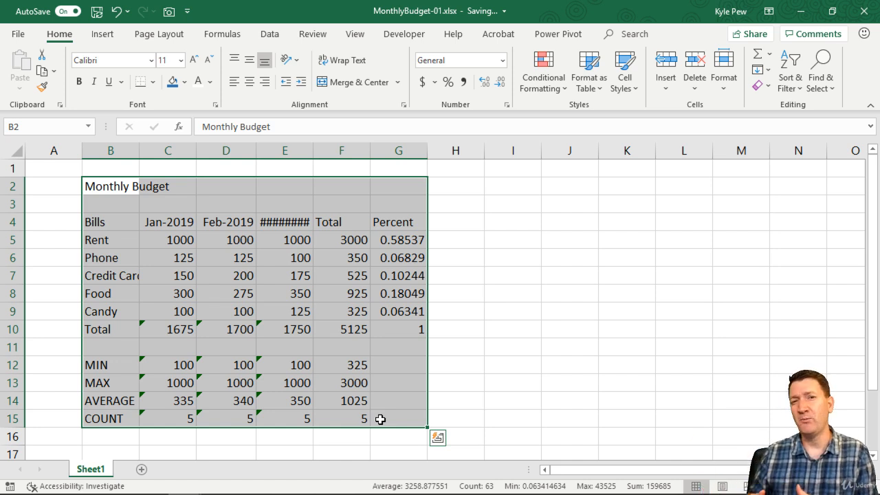
Step: Try moving the February Credit Card amount from D7 to L7, and undo the move
left_click(234, 278)
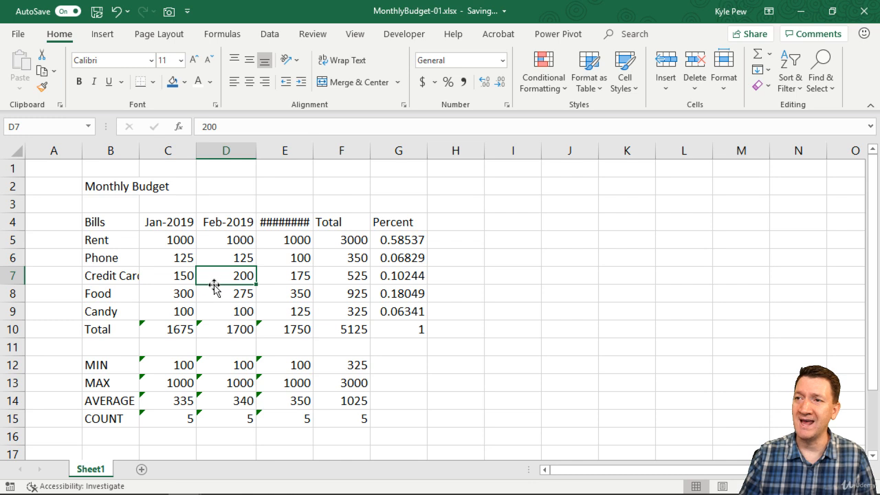
left_click_drag(214, 288, 687, 289)
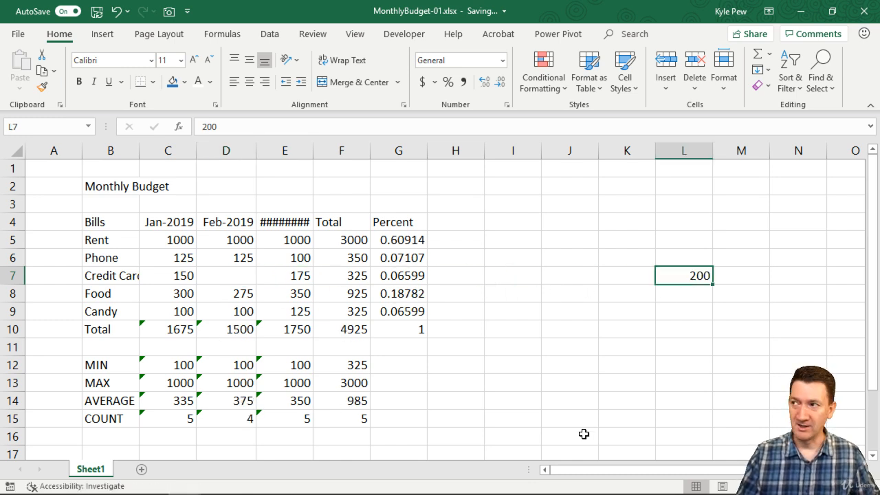
key("ctrl+z")
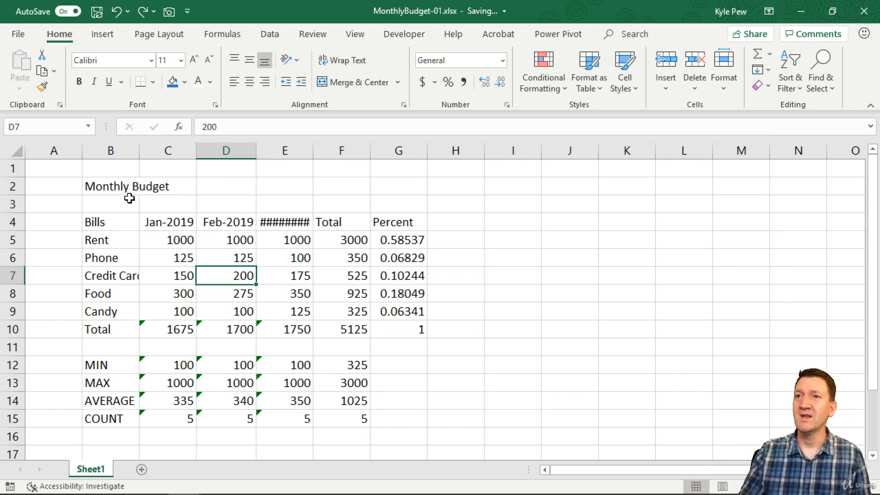
Step: Cut the budget range B2:G15 and paste it at I2, and move it back to start at B2
left_click_drag(95, 184, 380, 421)
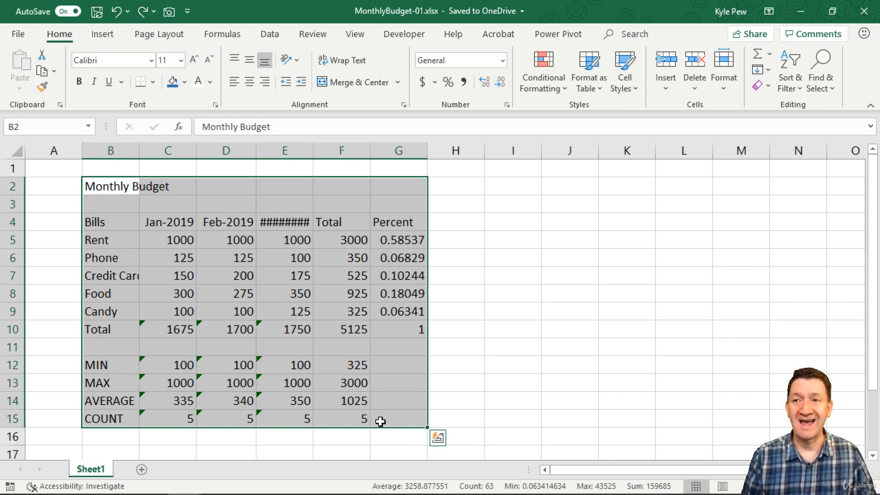
key("ctrl+c")
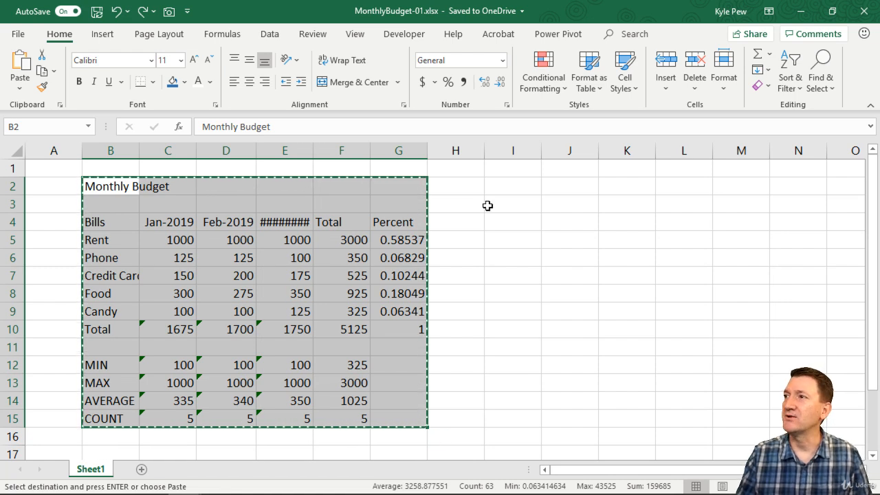
left_click(510, 186)
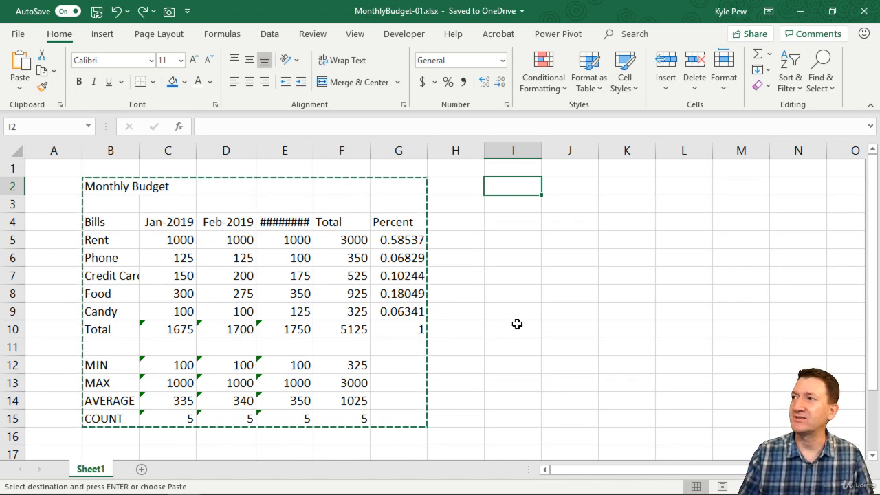
key("ctrl+v")
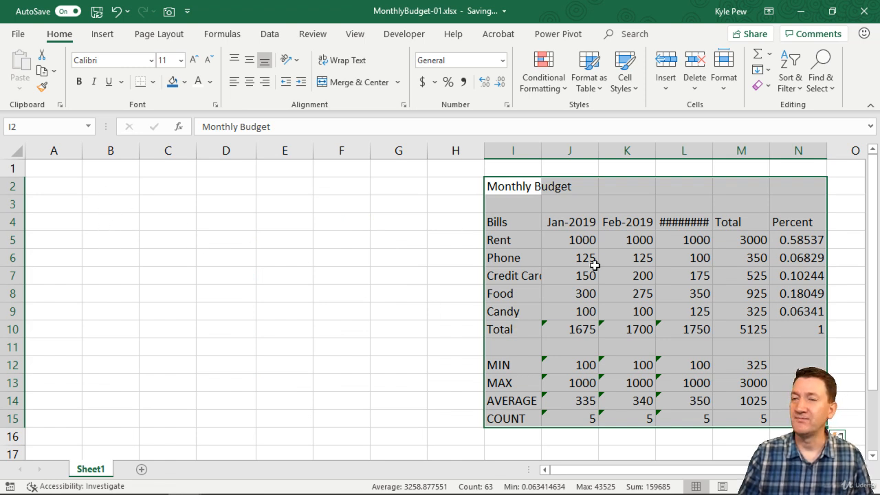
left_click_drag(483, 184, 117, 191)
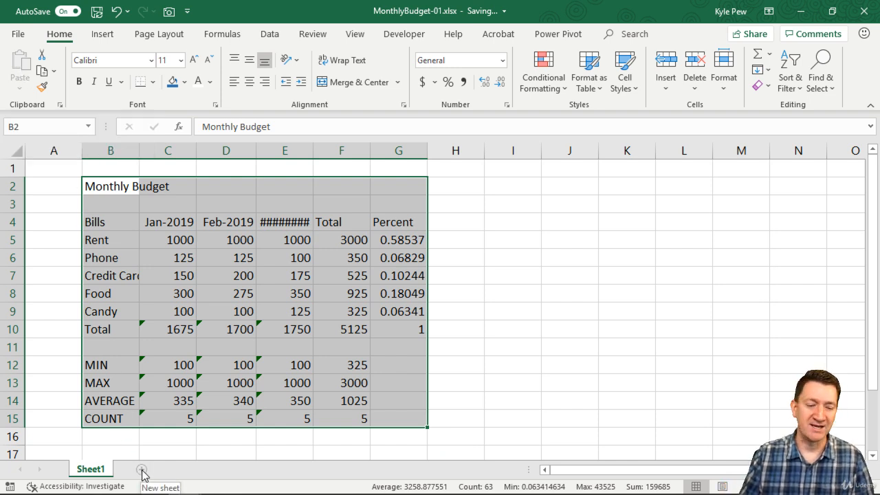
key("ctrl+2")
left_click_drag(147, 463, 301, 293)
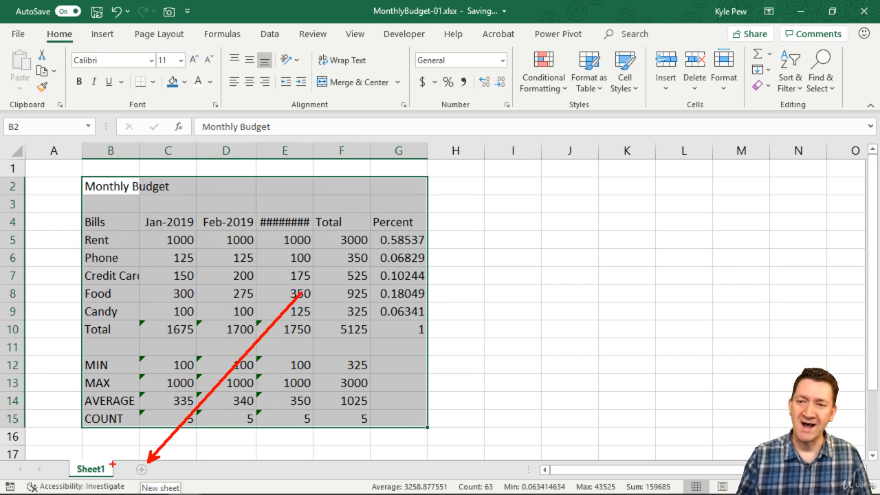
left_click_drag(112, 460, 122, 459)
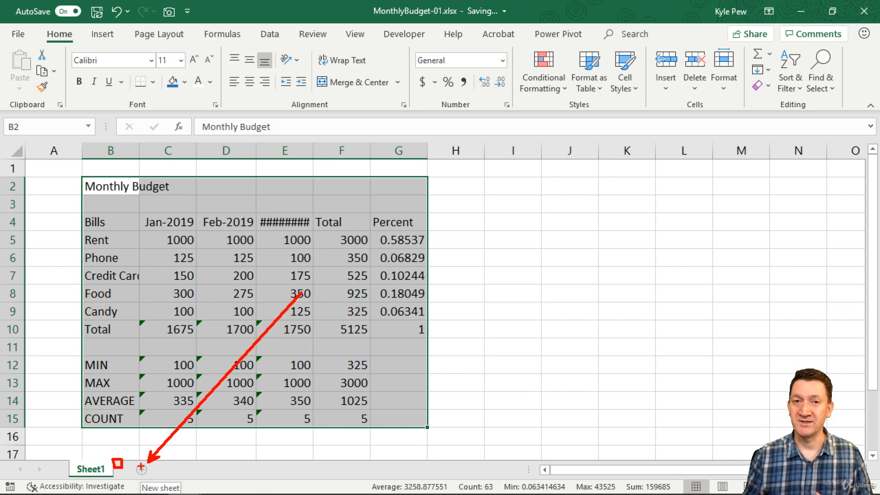
Step: Add a new blank worksheet to the workbook and return to Sheet1
left_click(141, 470)
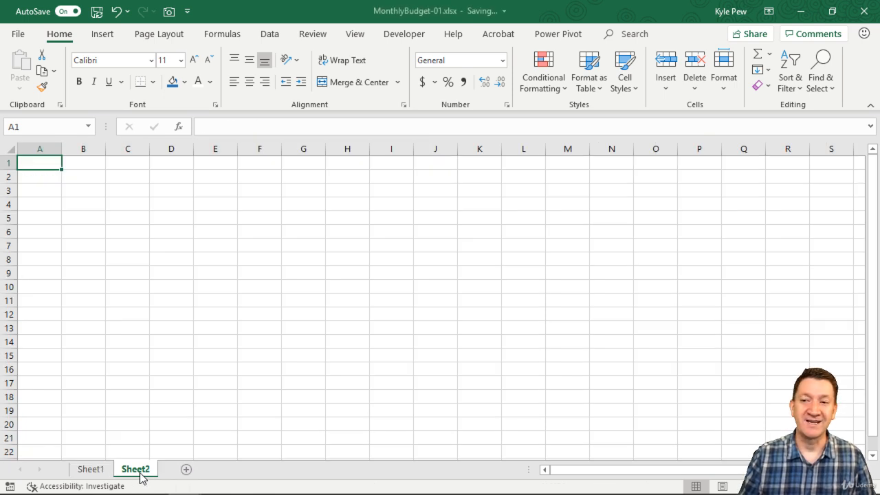
left_click(92, 469)
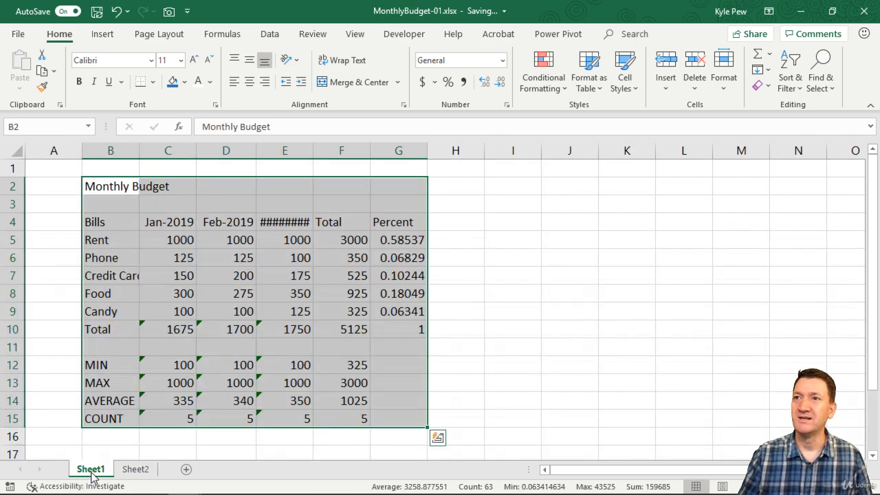
Step: Cut the budget range B2:G15 from Sheet1, paste it at A1 of Sheet2, and check both sheets
left_click_drag(110, 185, 395, 413)
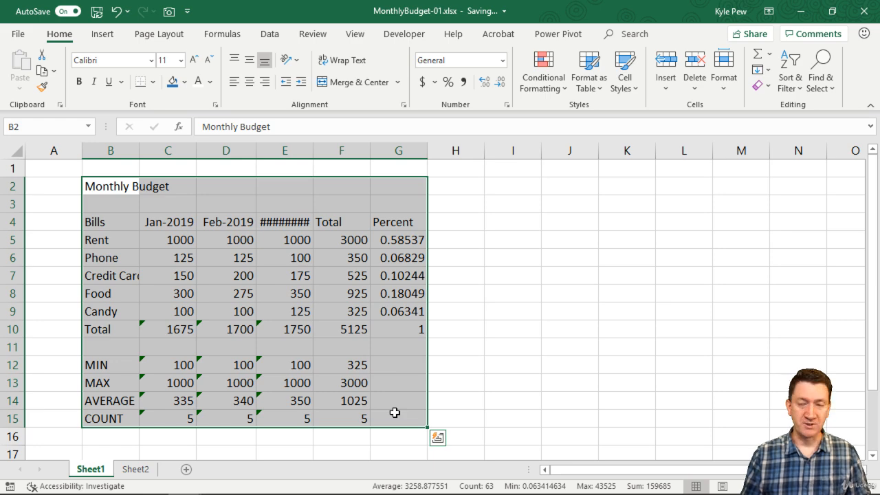
key("ctrl+c")
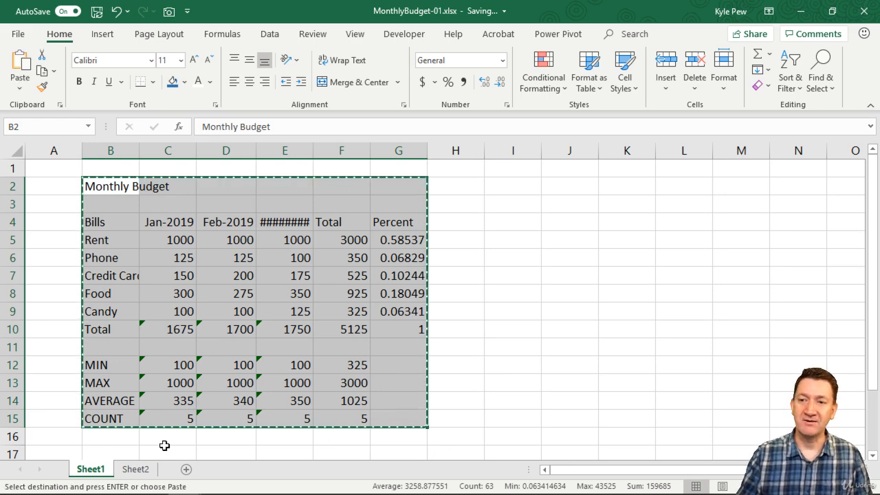
left_click(136, 470)
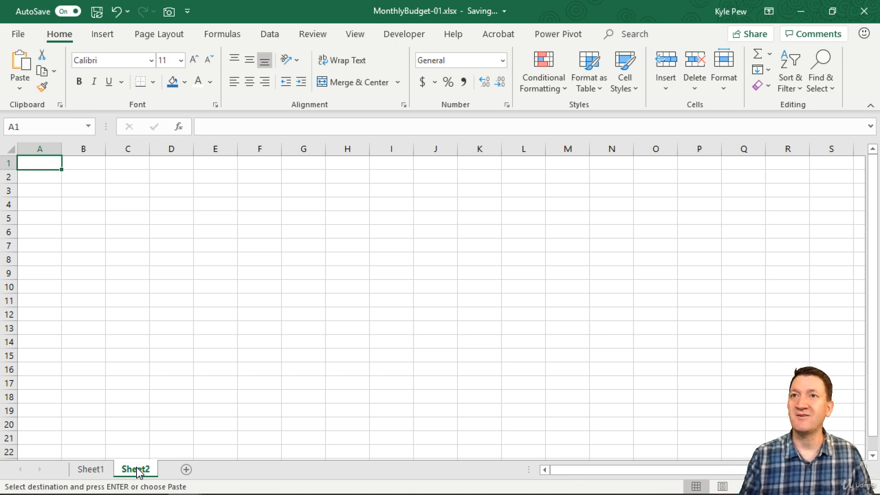
key("Return")
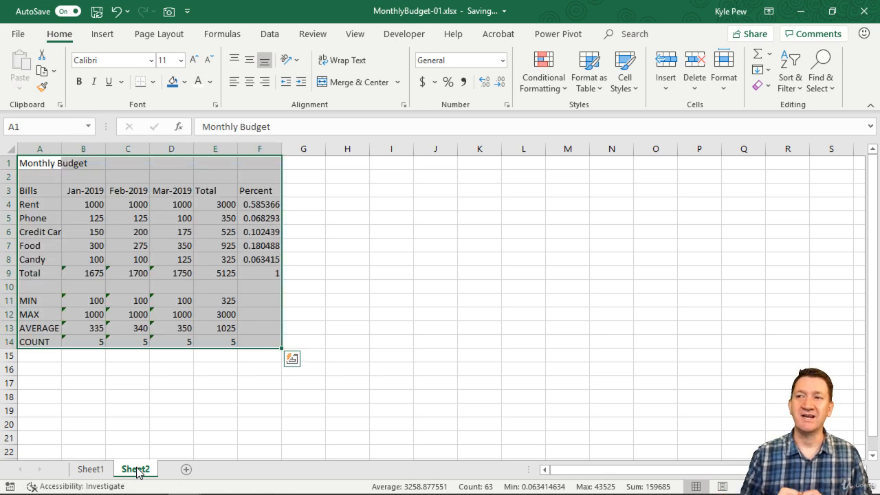
left_click(86, 469)
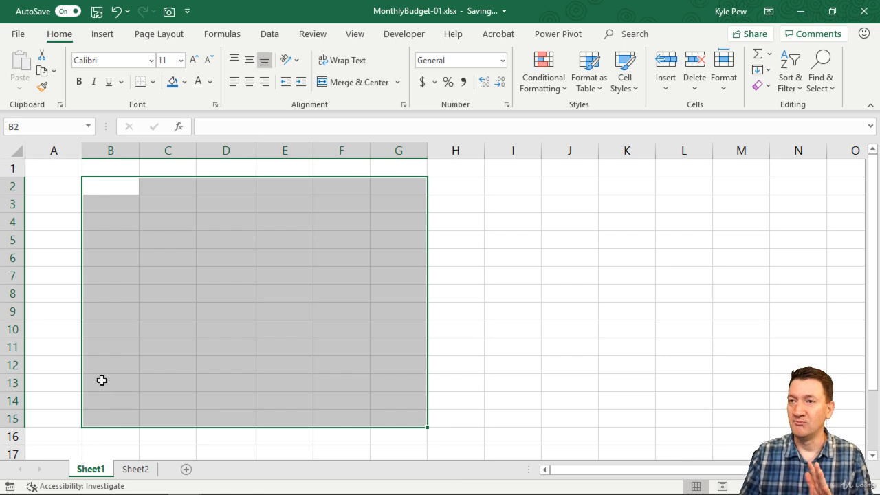
left_click(135, 469)
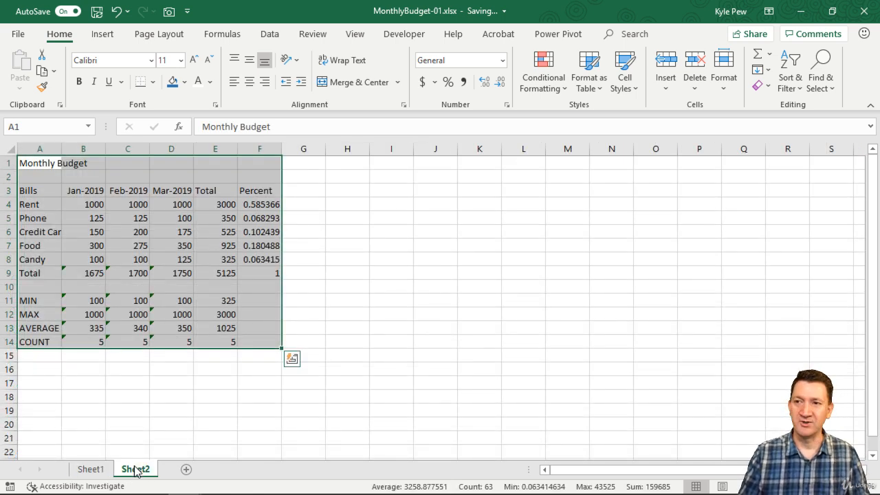
Step: Undo the cut-and-paste to Sheet2 and cancel the pending cut on Sheet1
key("ctrl+z")
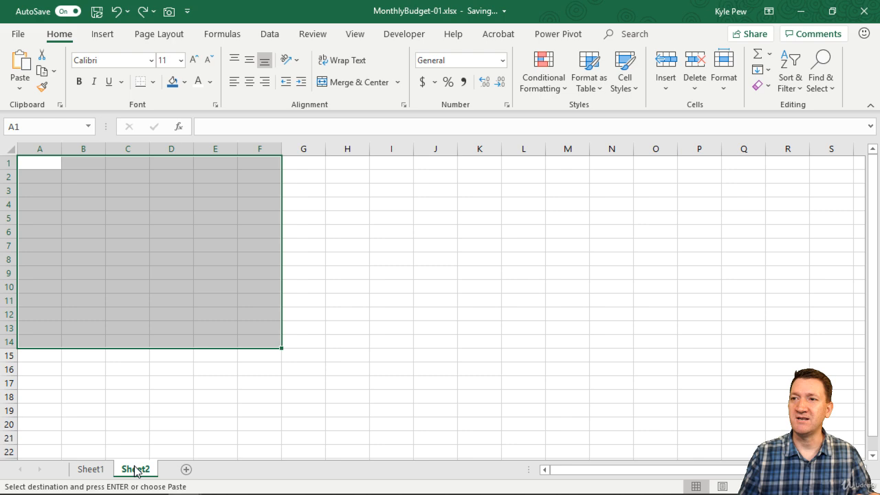
left_click(90, 468)
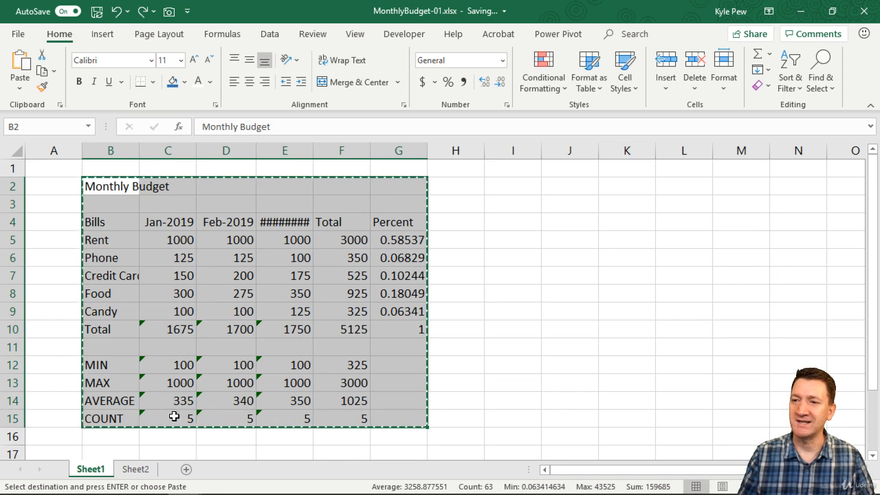
key("Escape")
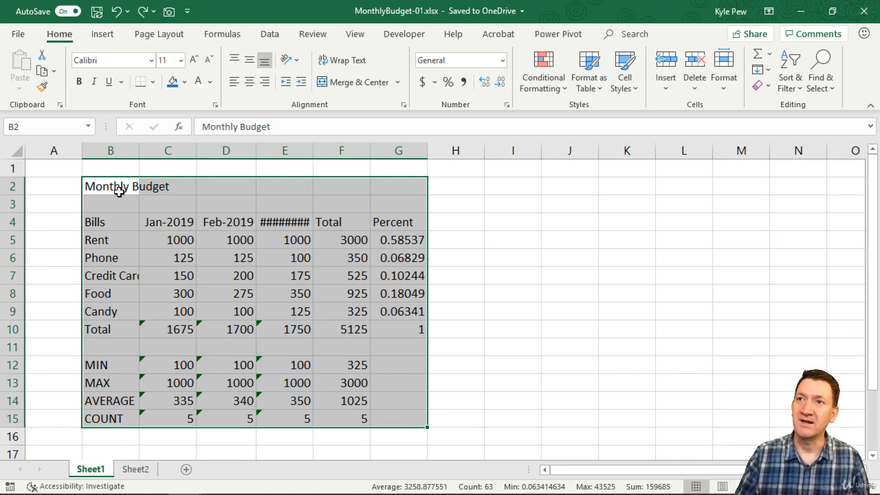
Step: Copy the budget range B2:G15 from Sheet1 and paste it at cell A1 of Sheet2
left_click_drag(118, 191, 407, 422)
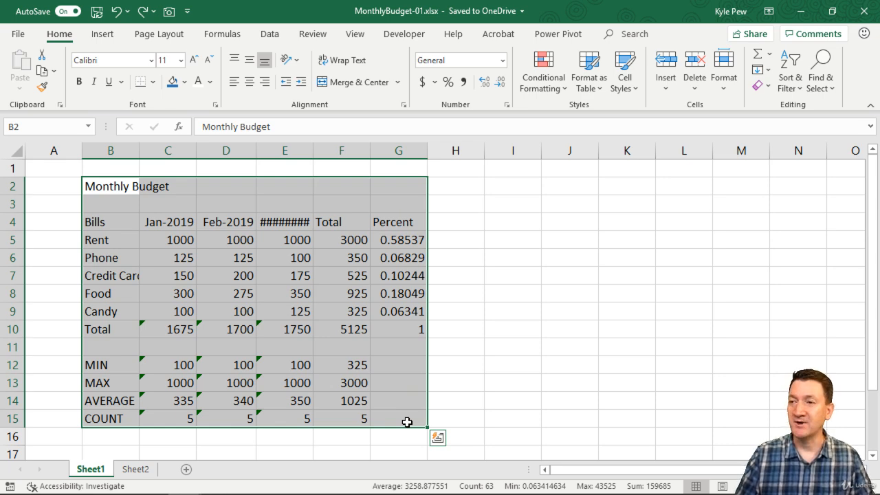
key("ctrl+c")
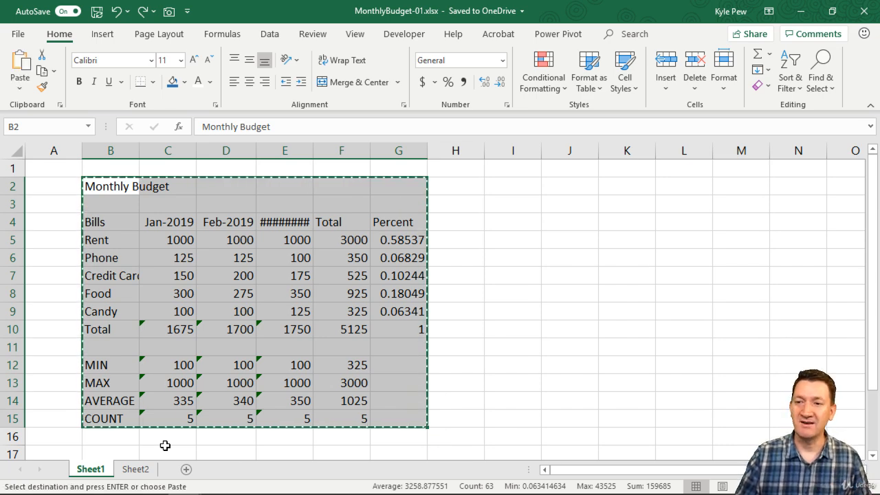
left_click(135, 469)
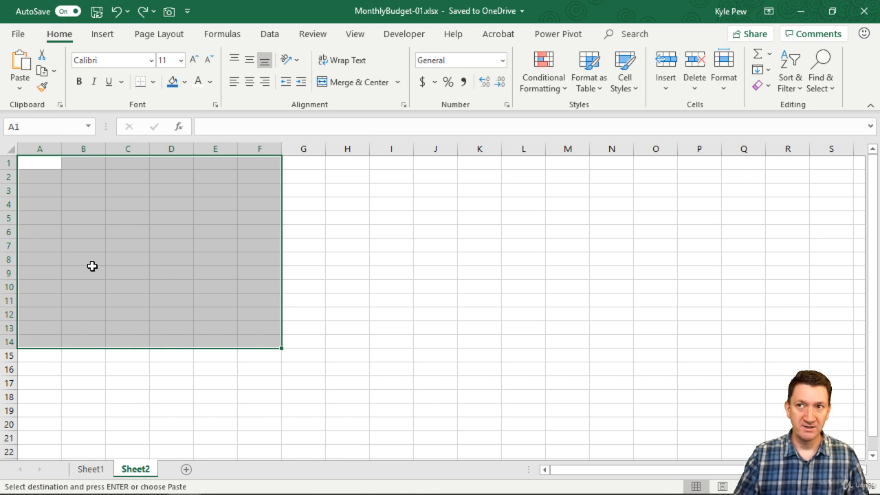
left_click(46, 160)
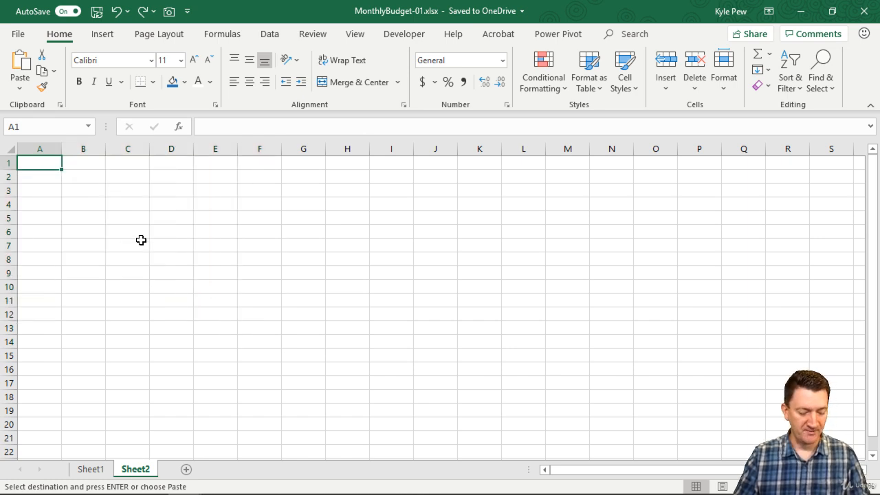
key("ctrl+v")
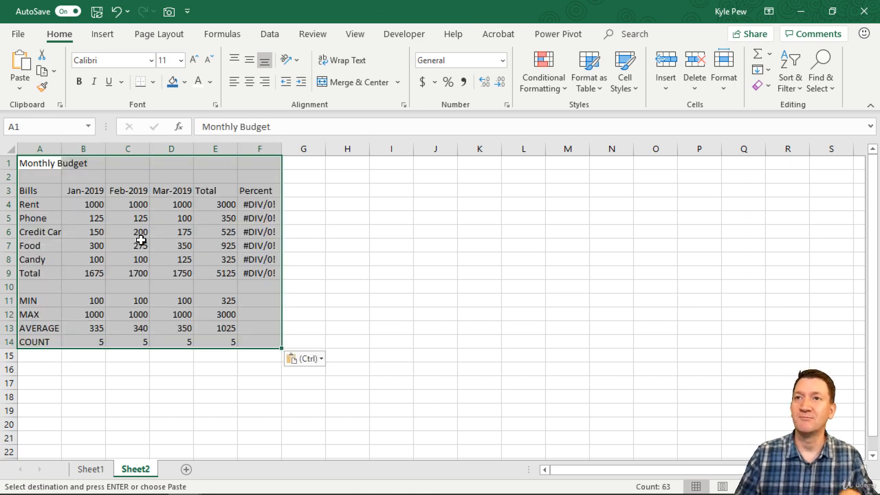
Step: Compare the original budget on Sheet1 with the pasted copy on Sheet2
left_click(94, 470)
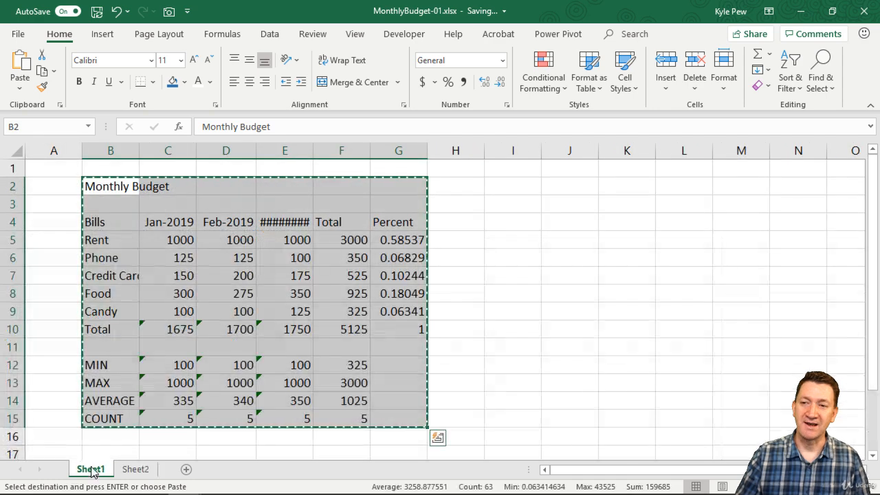
left_click(134, 469)
left_click(95, 470)
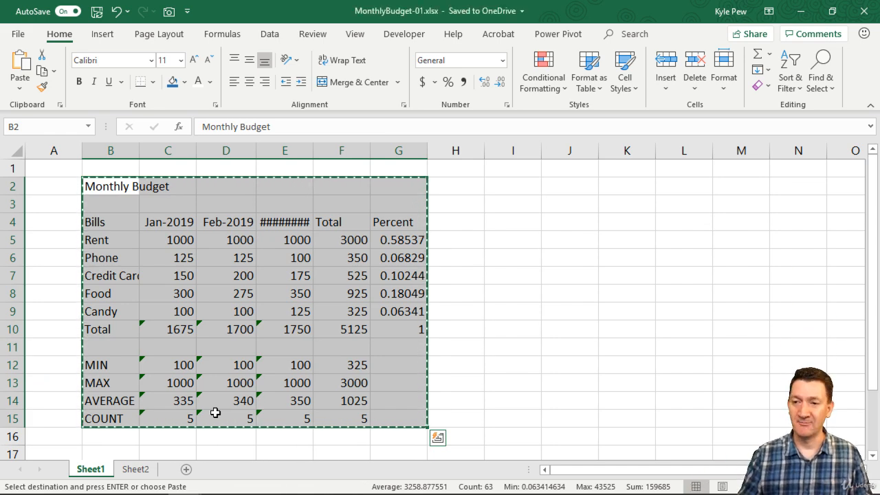
left_click(129, 470)
key("ctrl+v")
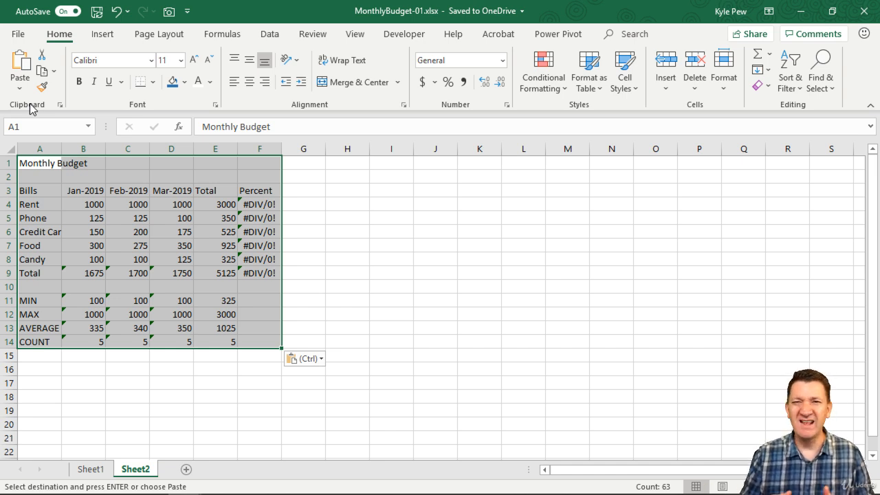
Step: Return to Sheet1, clear the pending copy of the budget range, and select cell B2
left_click(90, 468)
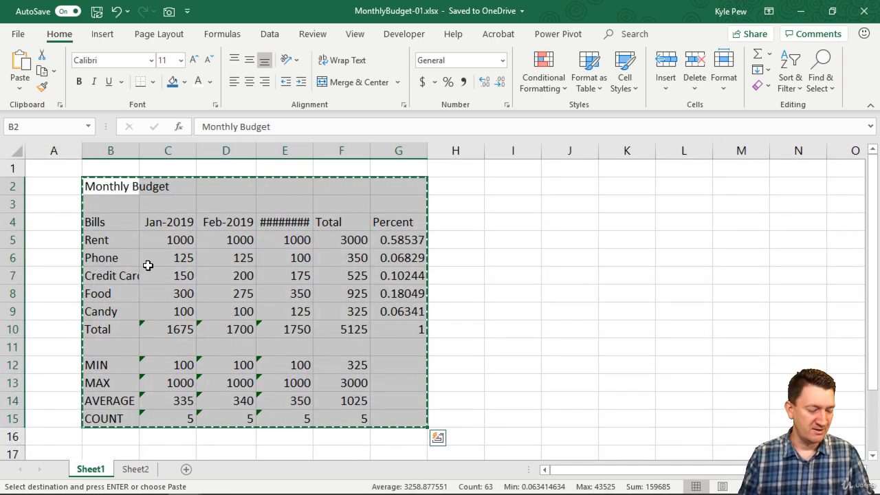
key("Escape")
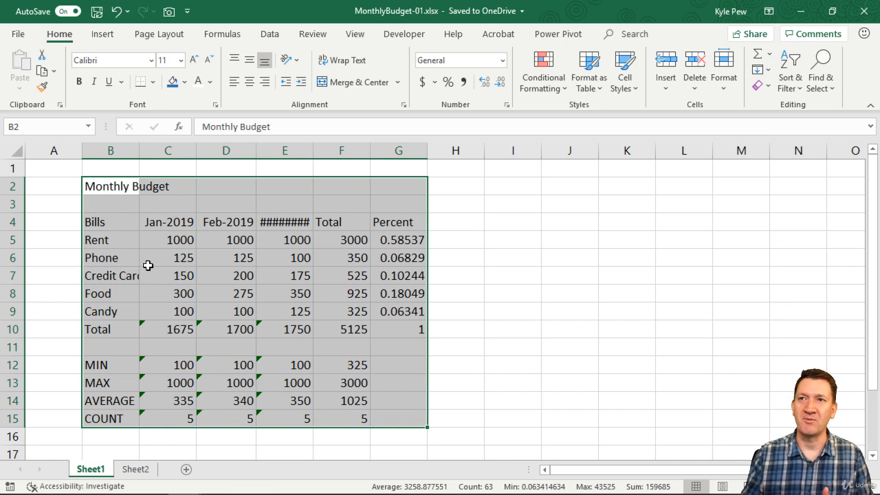
left_click(108, 186)
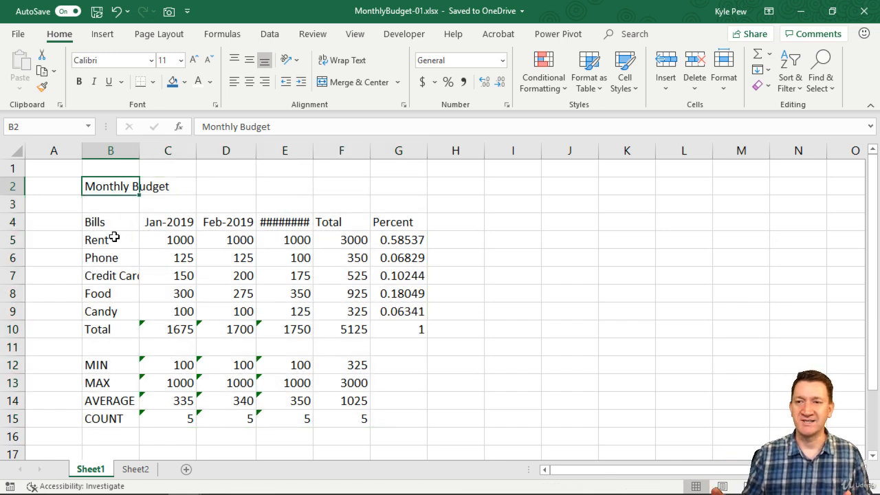